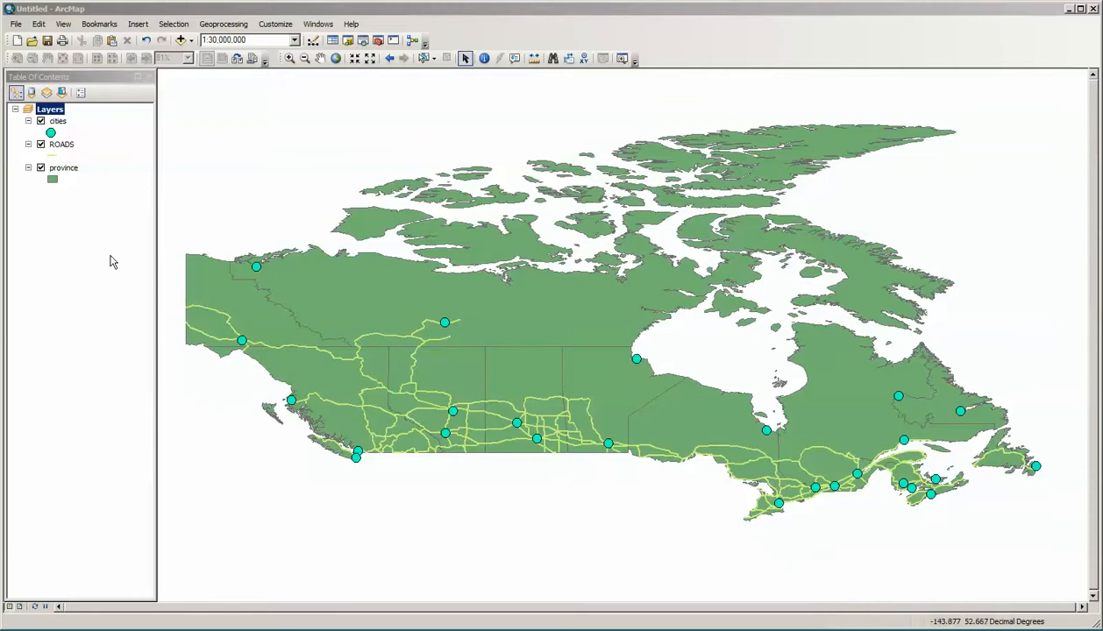
# Step: Symbolize the cities layer with graduated colors, using POPULATION as the value field
pyautogui.rightClick(59, 122)
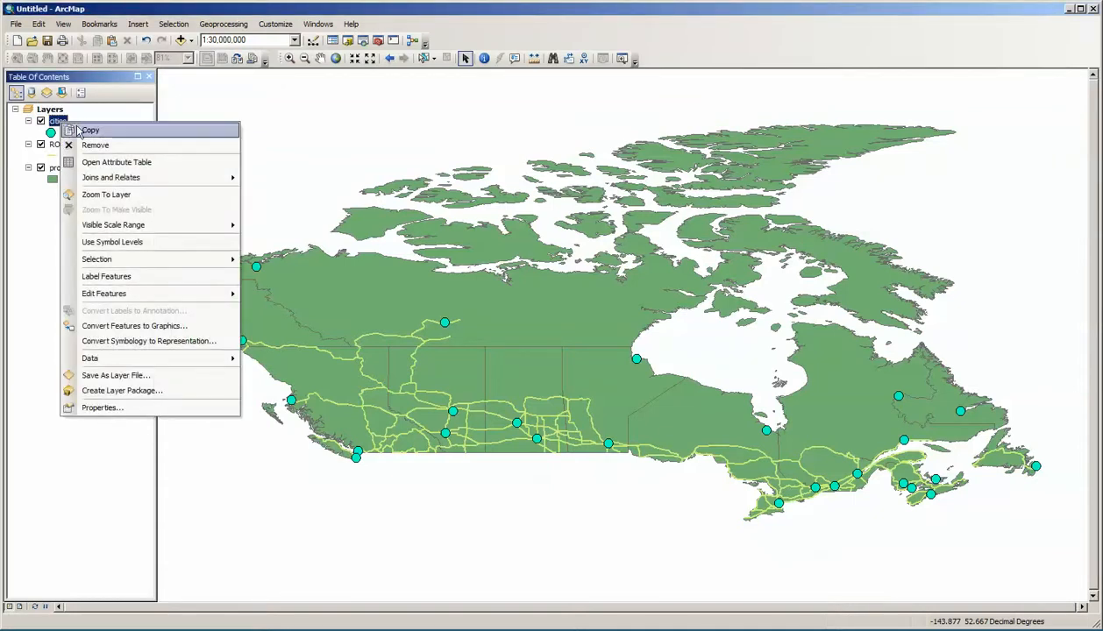
pyautogui.click(116, 406)
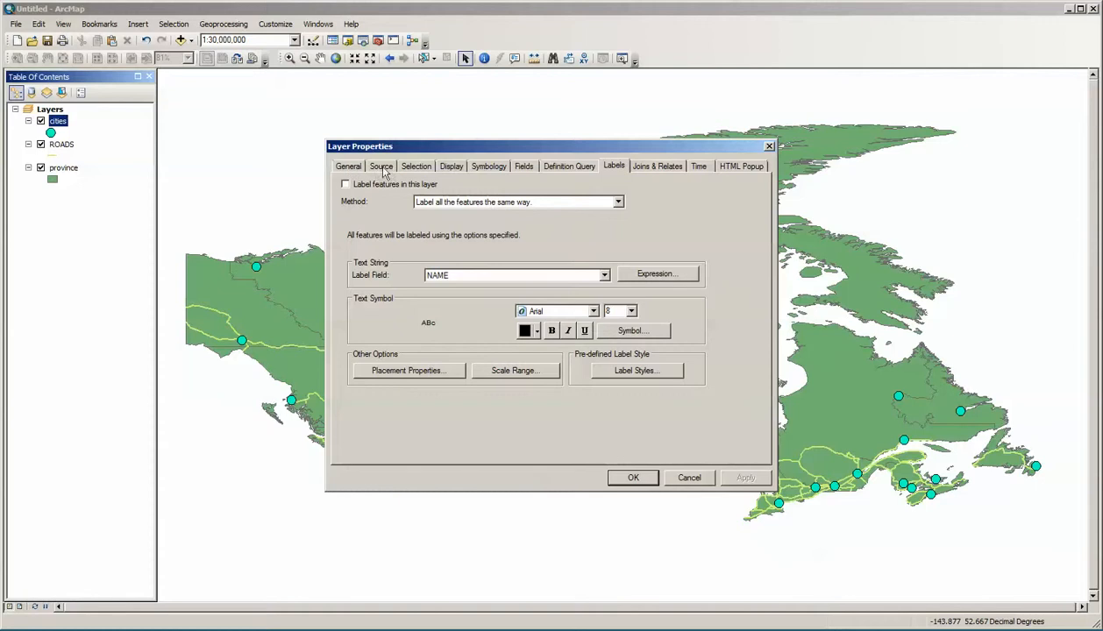
pyautogui.click(496, 168)
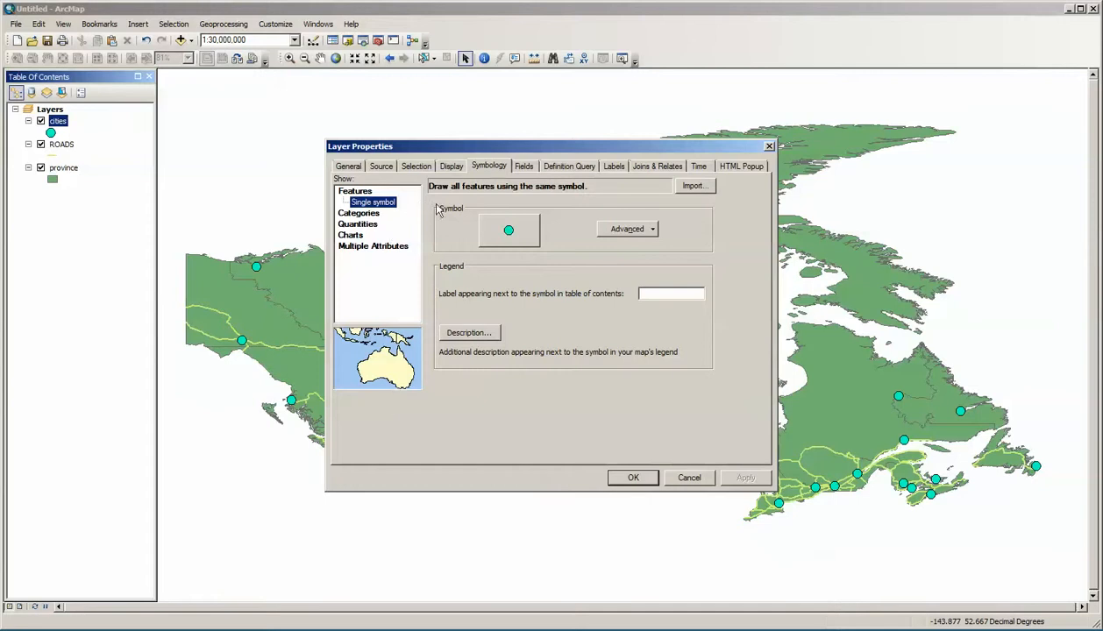
pyautogui.click(366, 215)
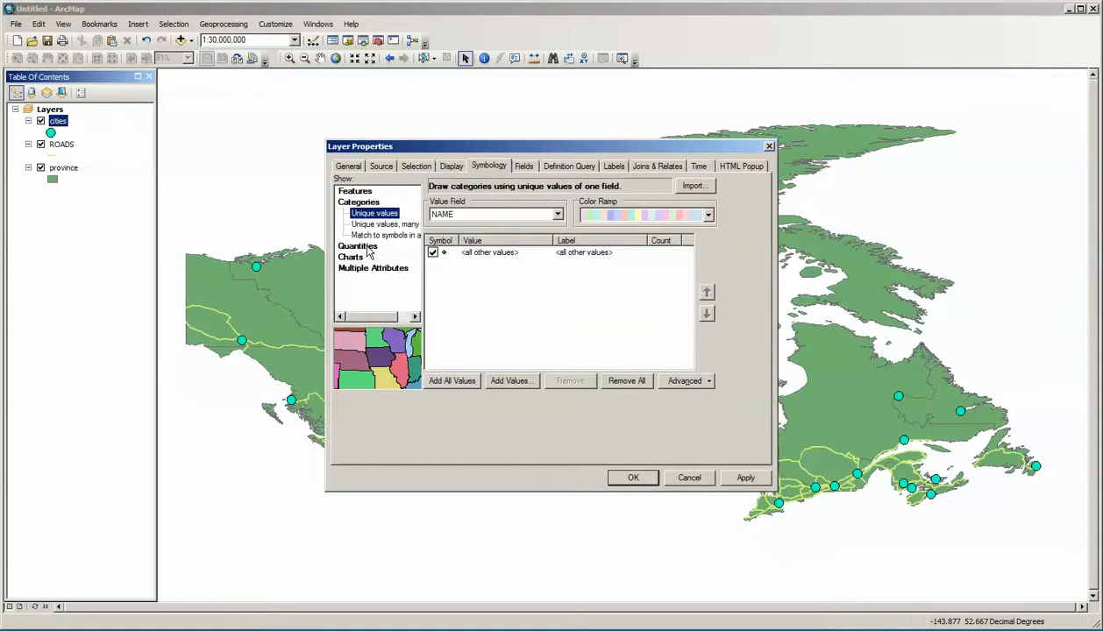
pyautogui.click(367, 248)
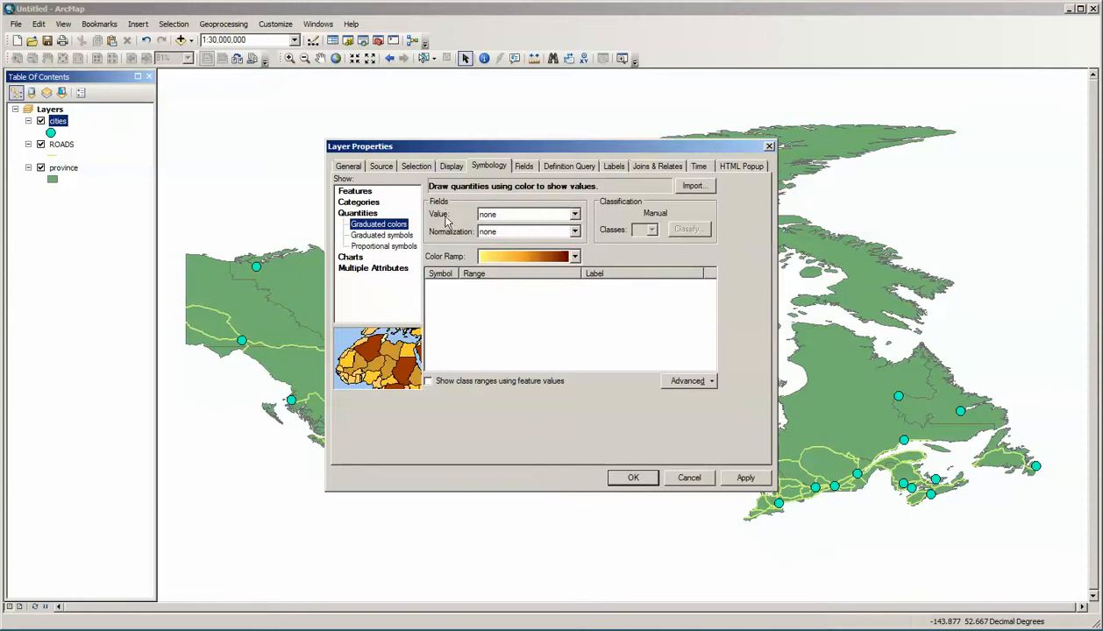
pyautogui.click(575, 215)
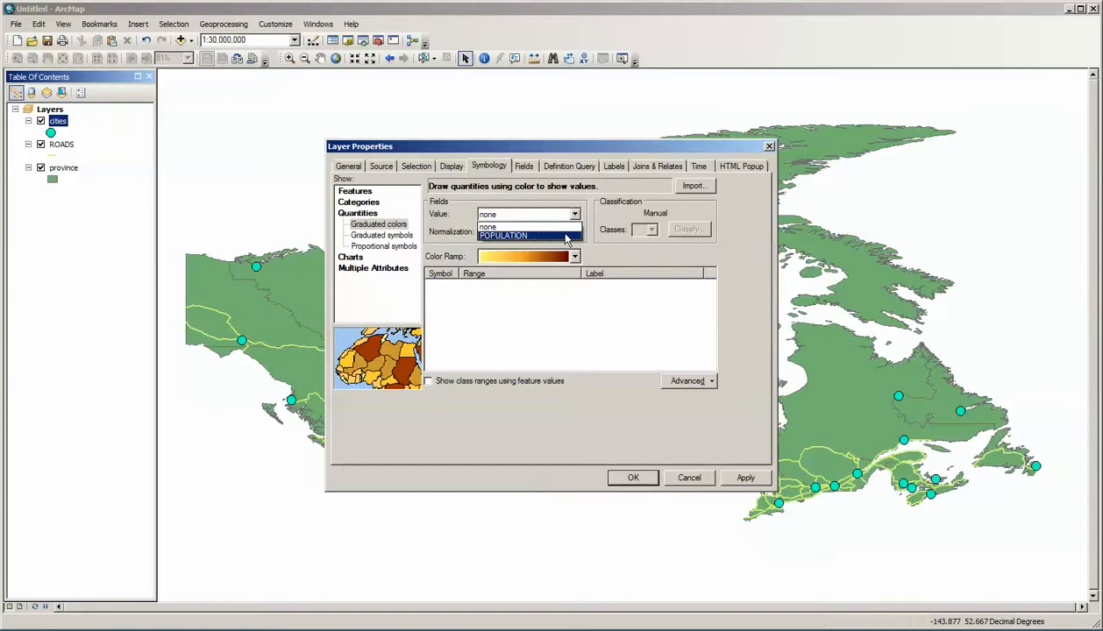
pyautogui.click(565, 236)
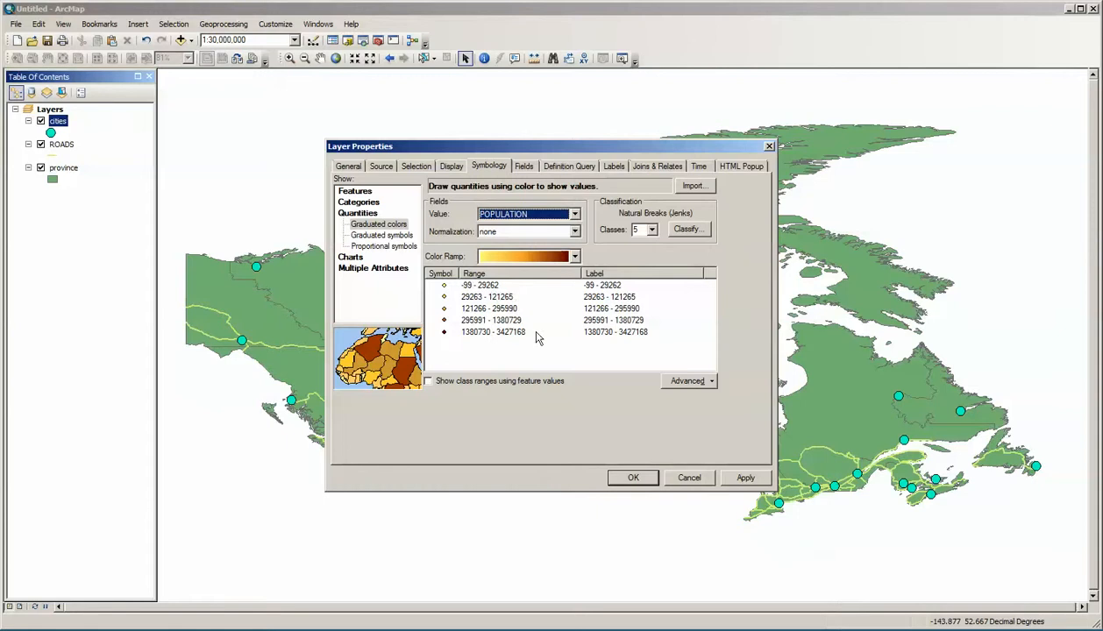
pyautogui.click(632, 478)
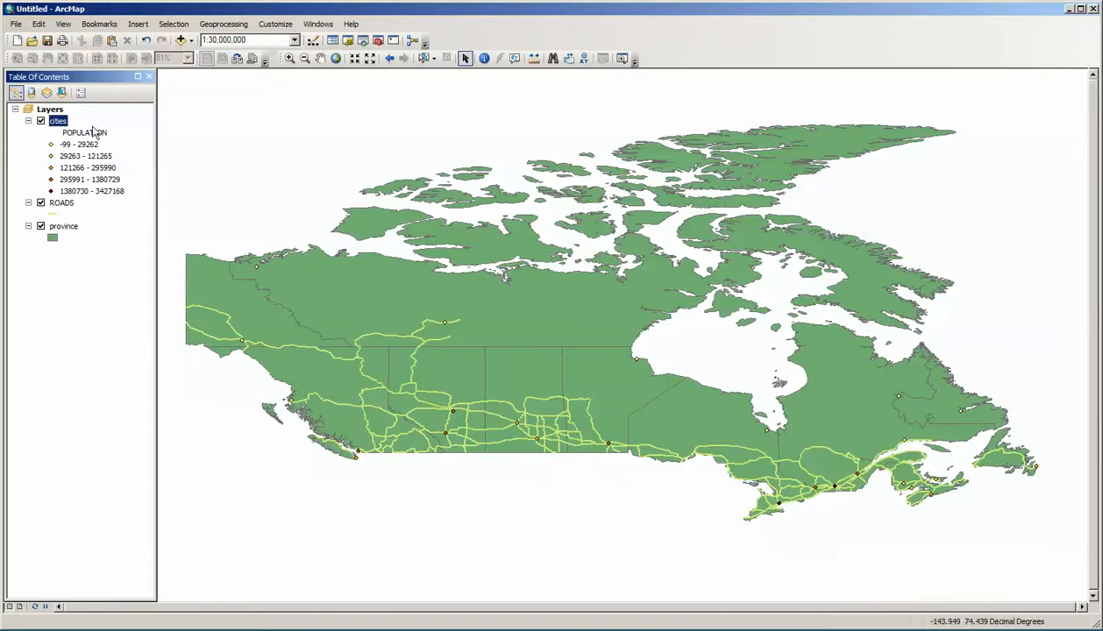
# Step: Change the cities layer to graduated symbols based on POPULATION, apply it, and inspect the whole map
pyautogui.rightClick(63, 125)
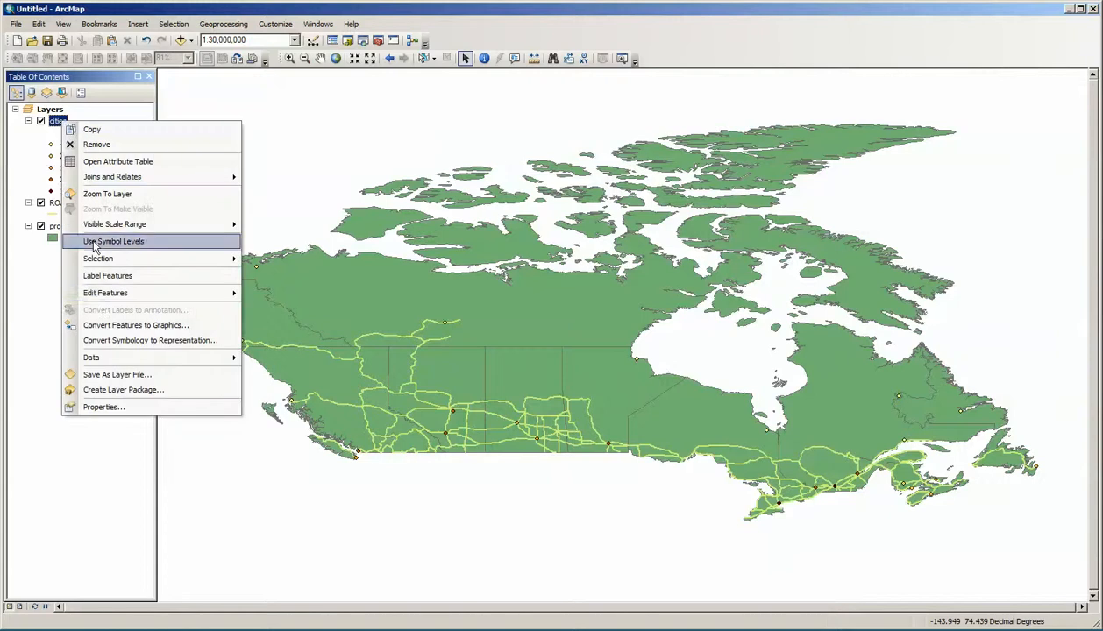
pyautogui.click(109, 407)
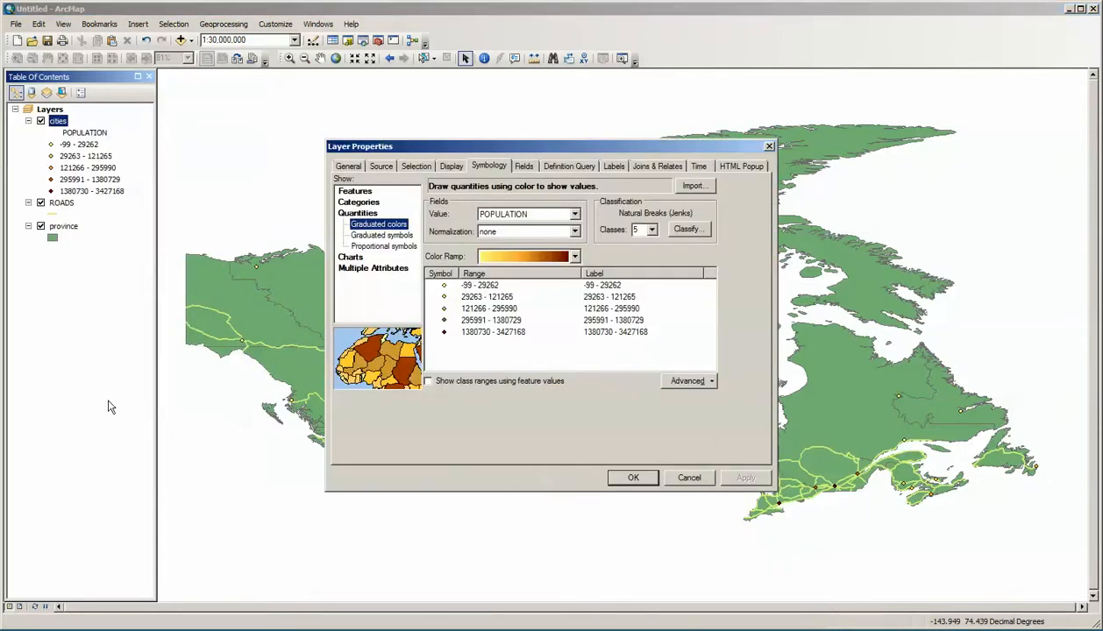
pyautogui.click(382, 236)
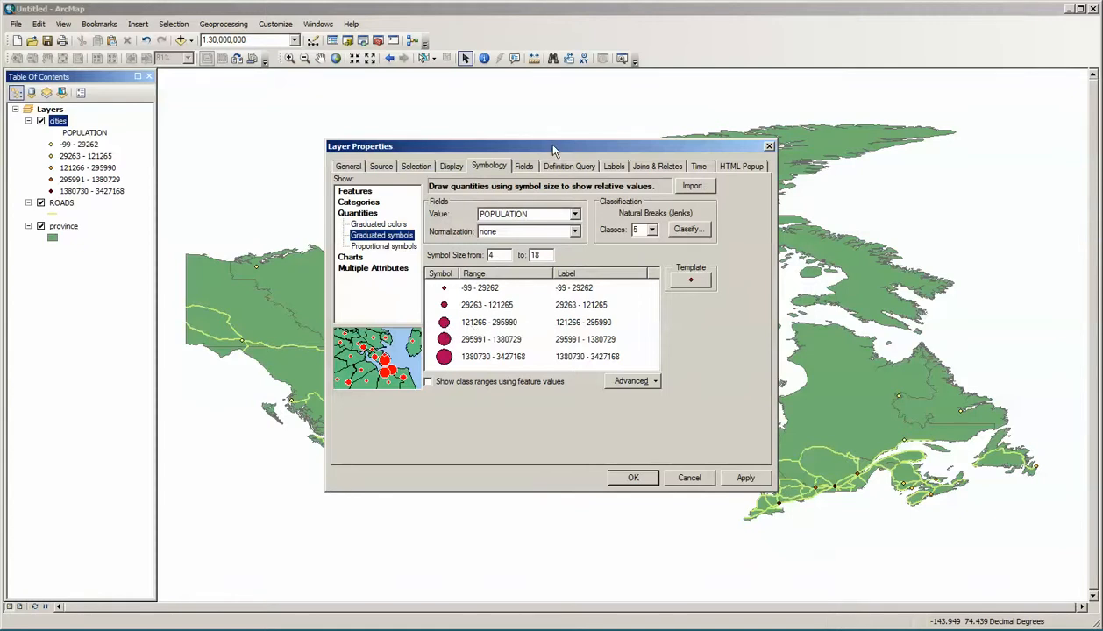
pyautogui.moveTo(553, 150); pyautogui.dragTo(781, 173)
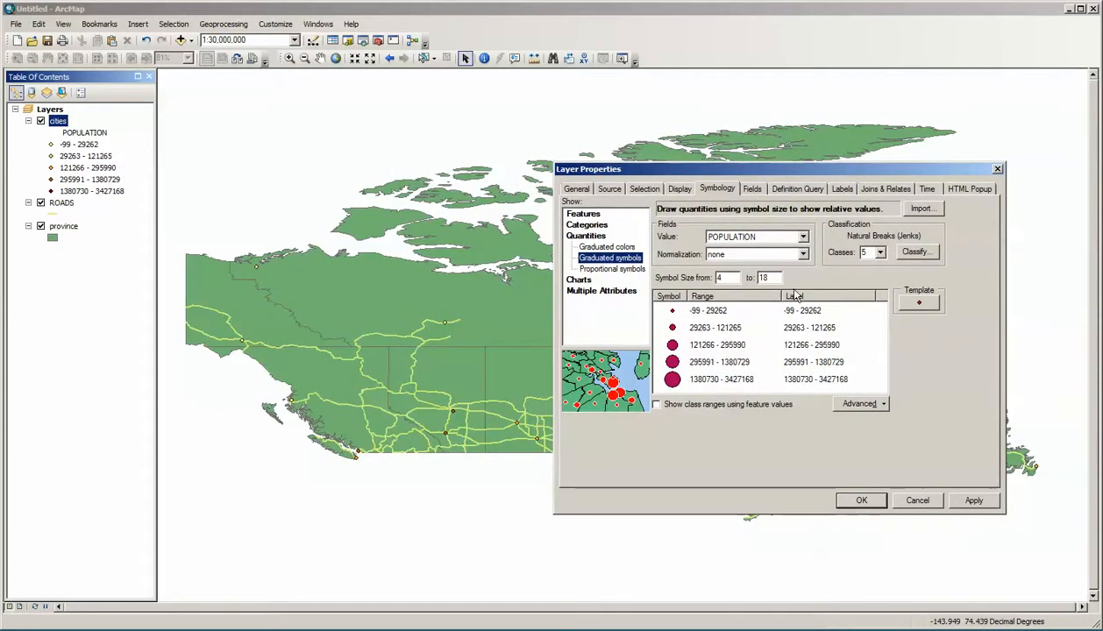
pyautogui.click(985, 500)
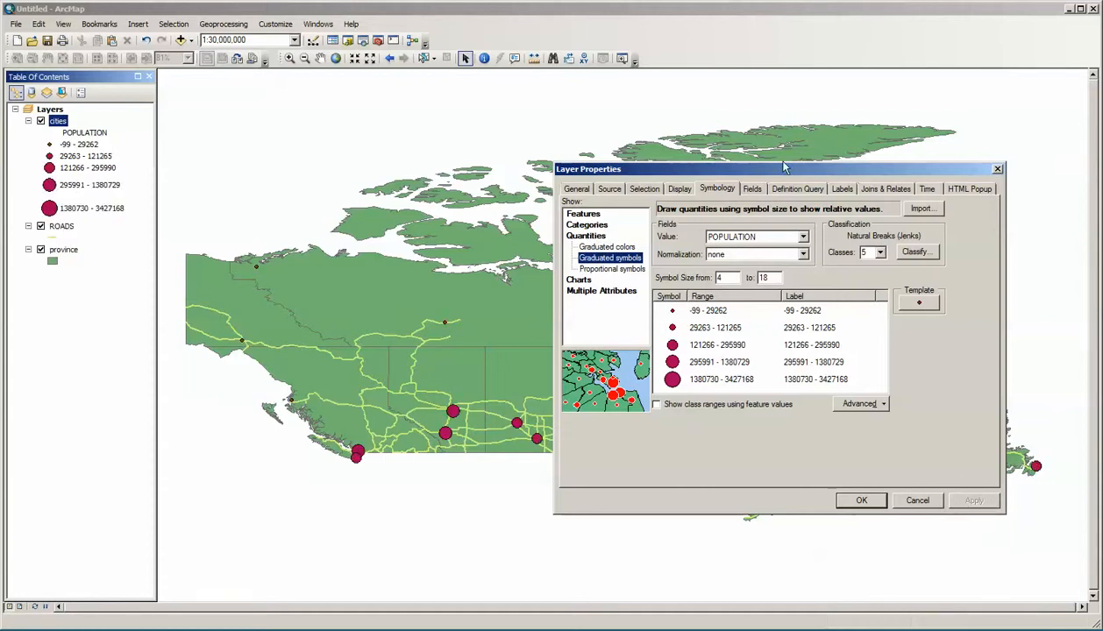
pyautogui.moveTo(780, 174); pyautogui.dragTo(1102, 188)
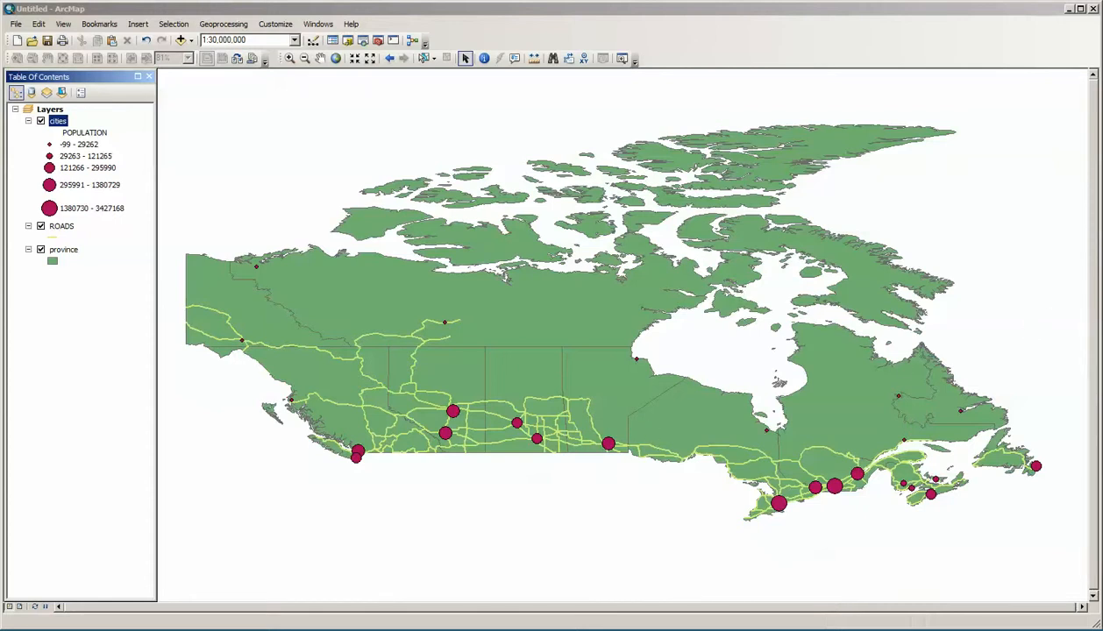
pyautogui.moveTo(1102, 177); pyautogui.dragTo(651, 153)
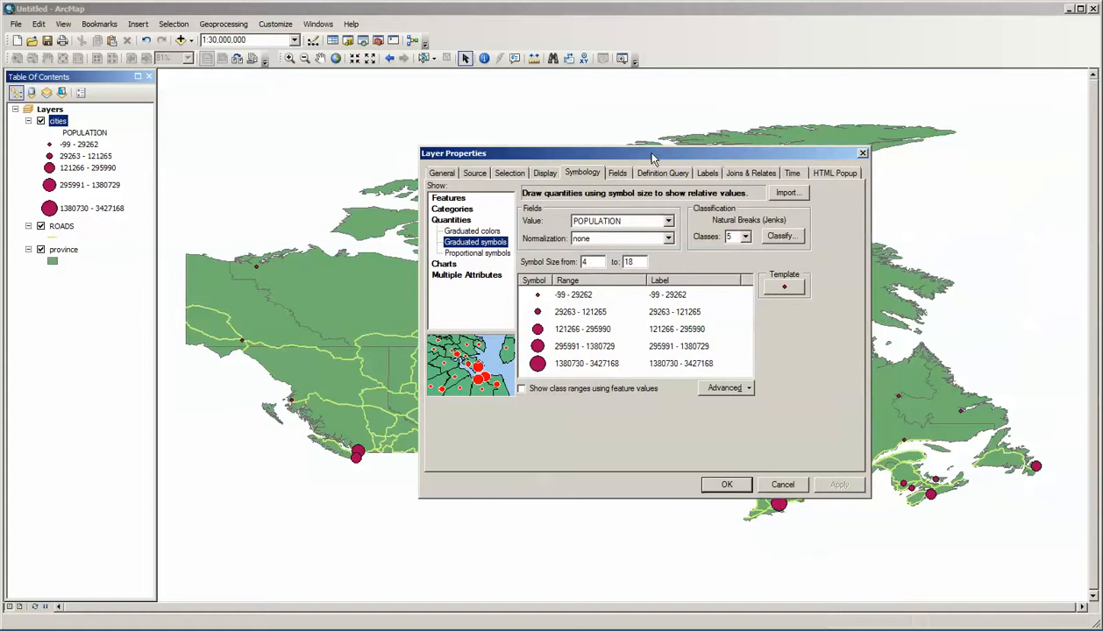
# Step: Apply proportional symbols to the cities layer with POPULATION as the value field and inspect the whole map
pyautogui.click(467, 254)
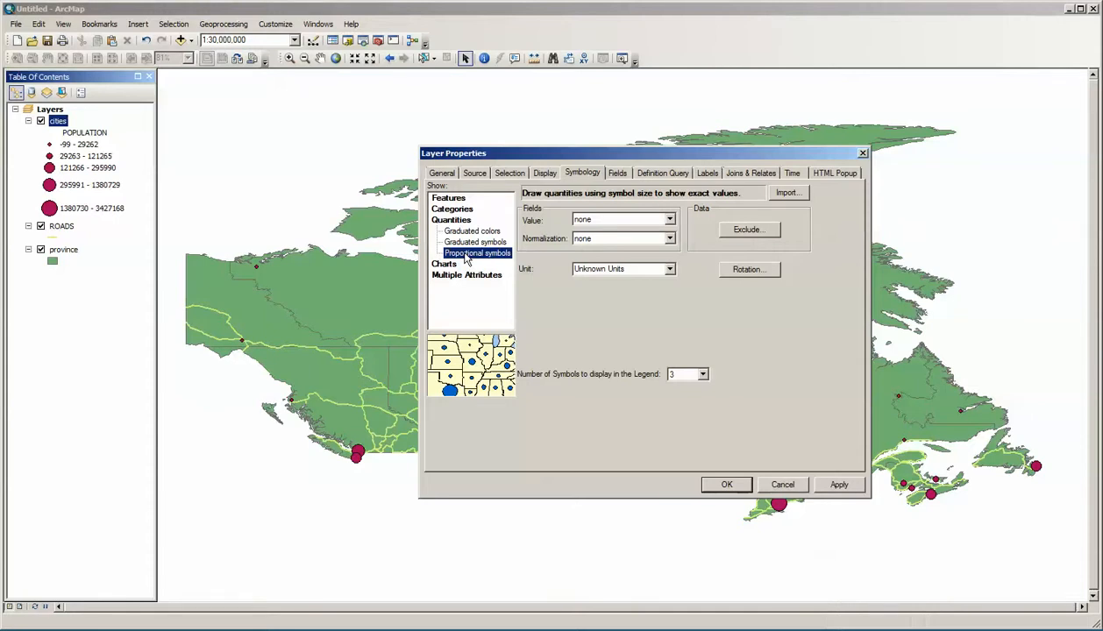
pyautogui.click(666, 220)
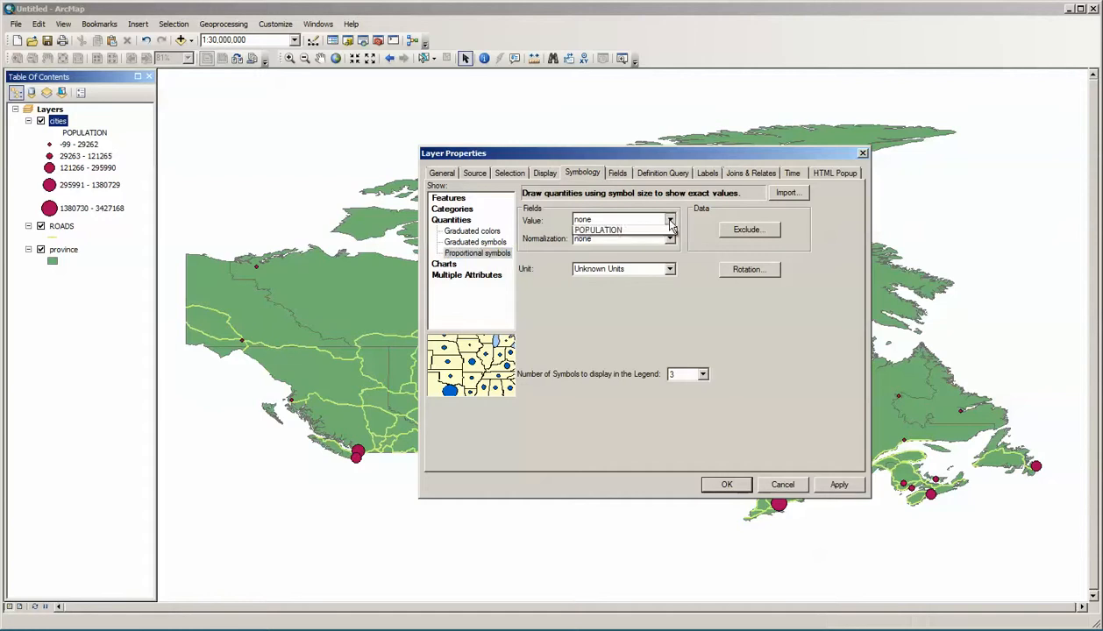
pyautogui.click(656, 240)
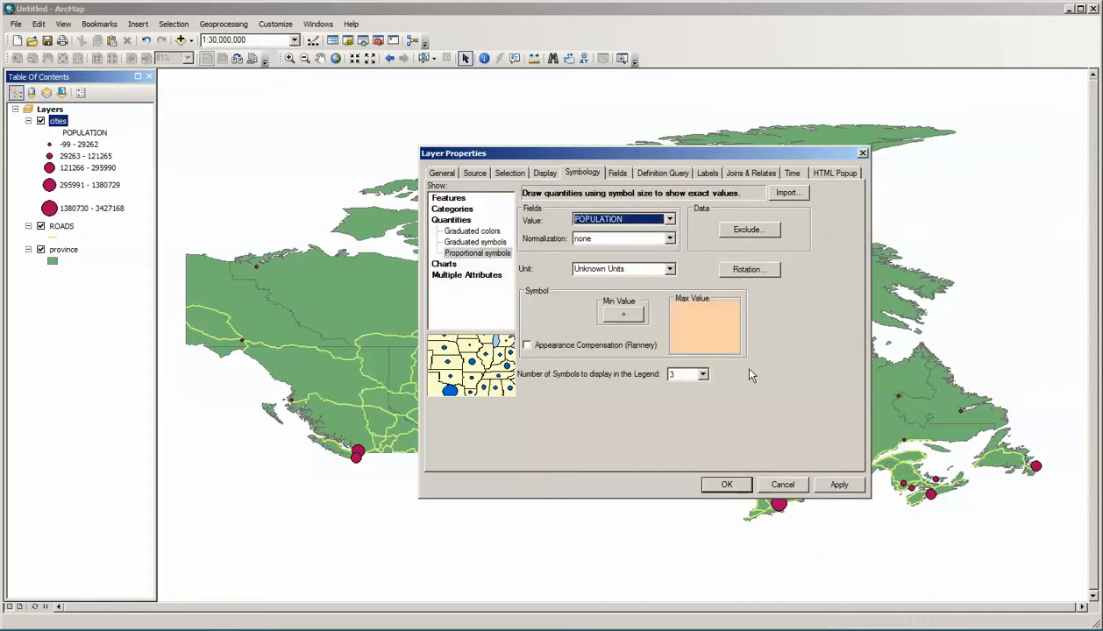
pyautogui.click(838, 486)
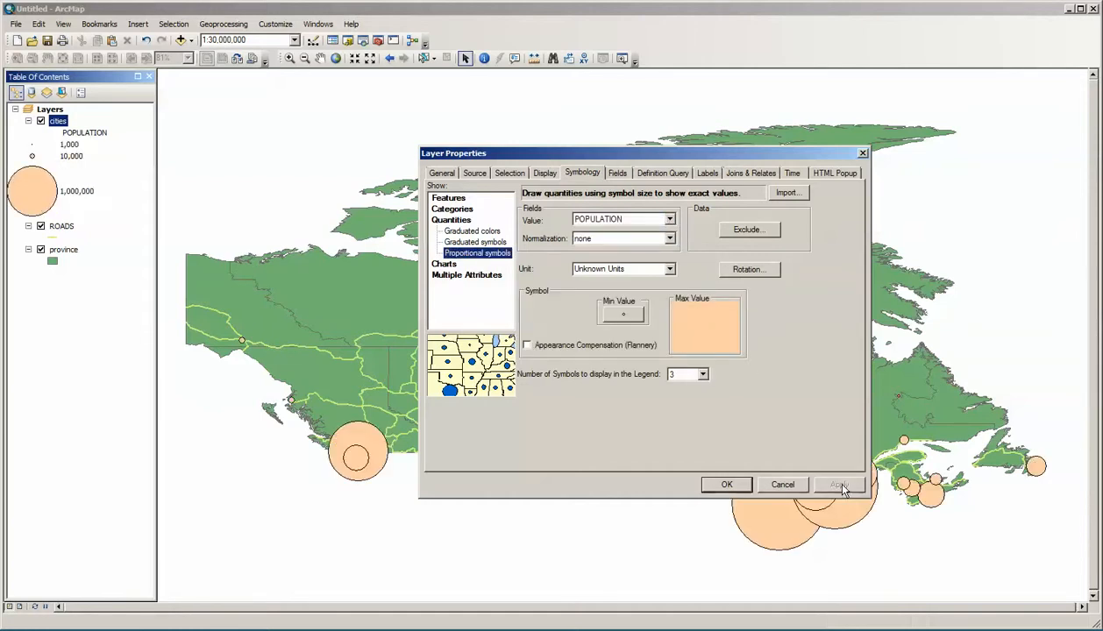
pyautogui.moveTo(688, 160); pyautogui.dragTo(1102, 85)
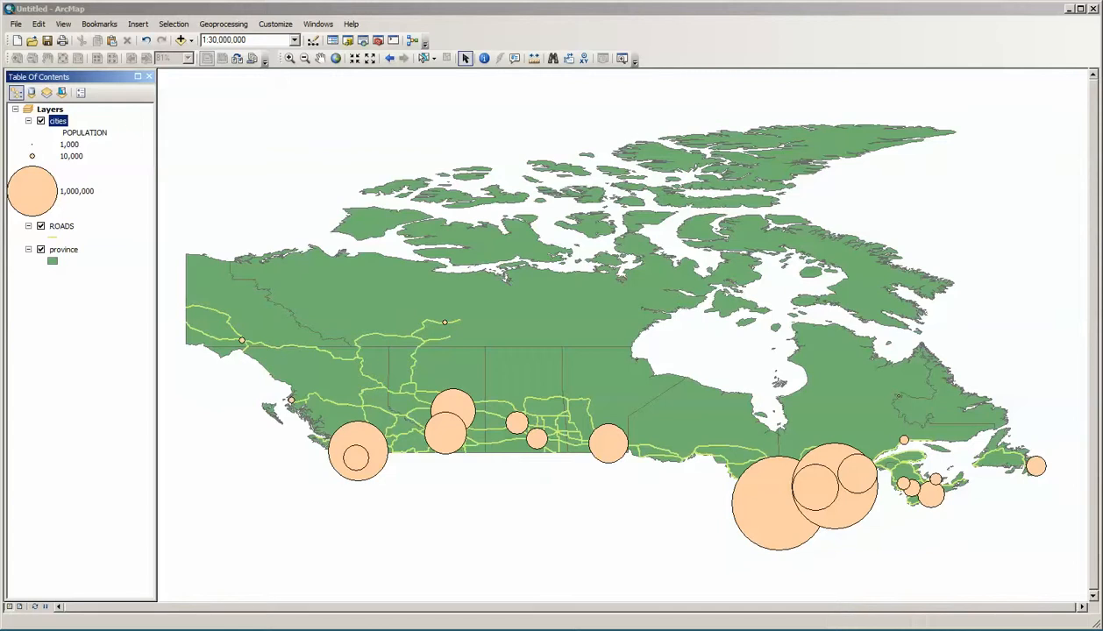
pyautogui.moveTo(1102, 99); pyautogui.dragTo(454, 180)
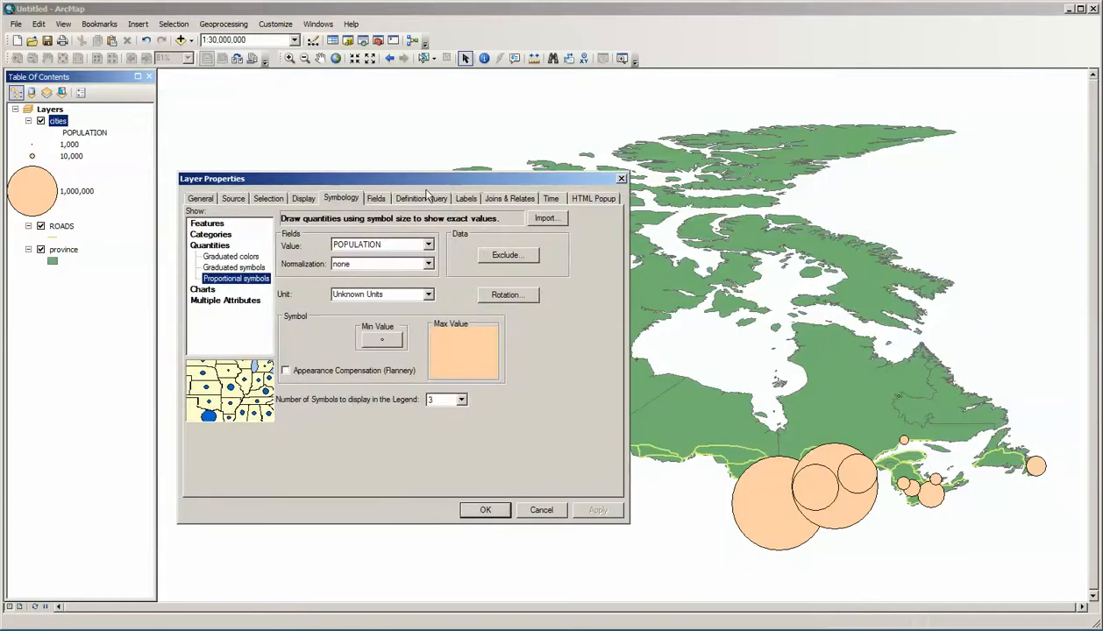
# Step: Set the cities layer back to graduated symbols by POPULATION and hide the ROADS layer
pyautogui.click(246, 266)
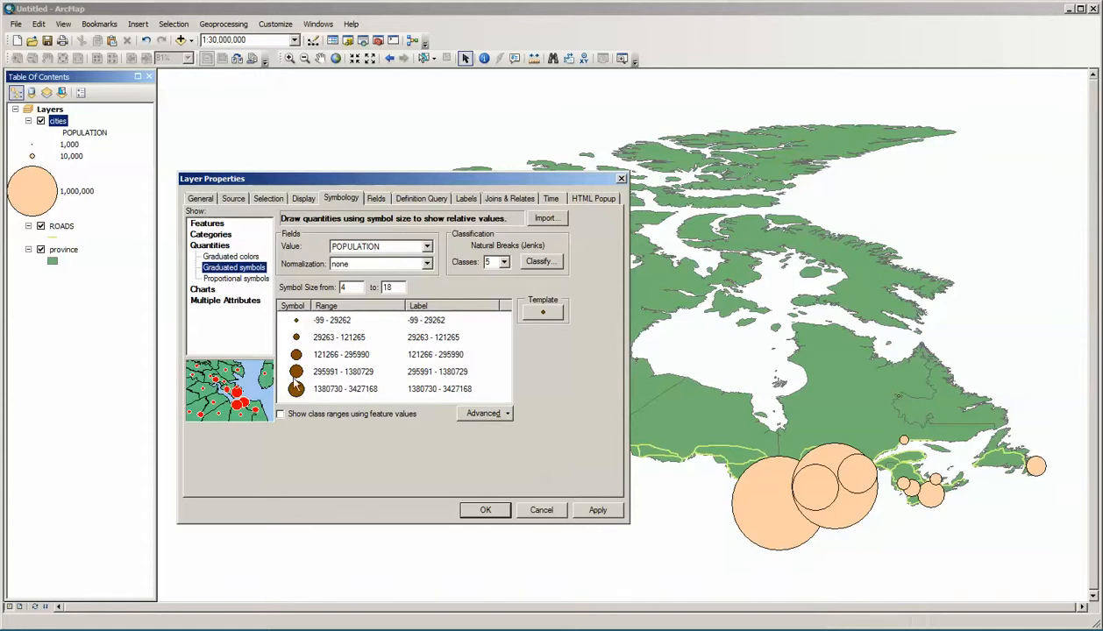
pyautogui.click(486, 510)
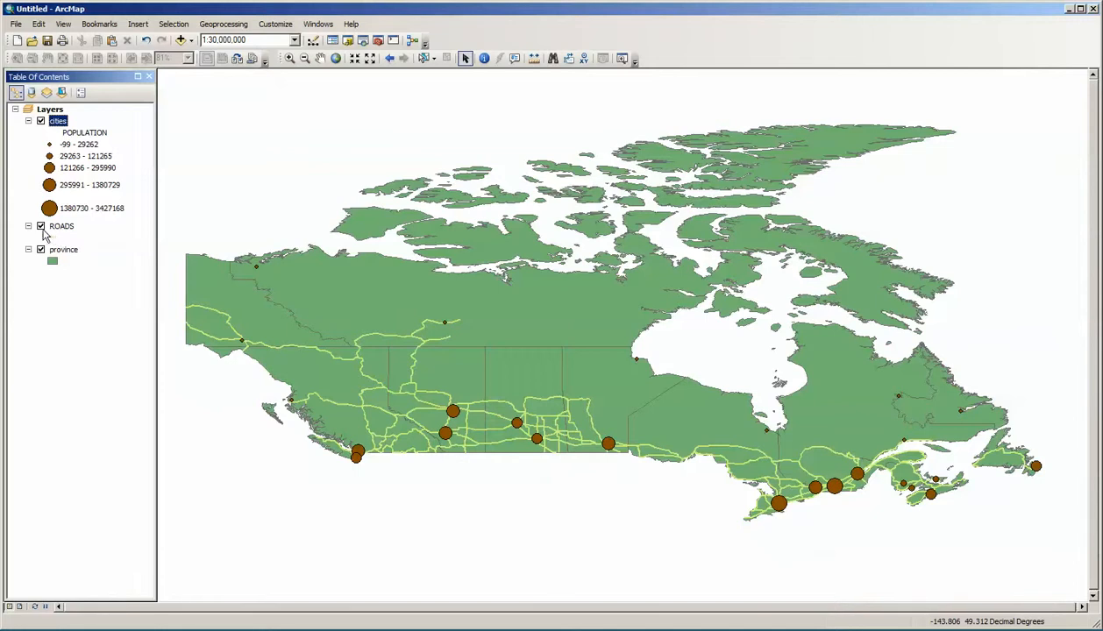
pyautogui.click(41, 226)
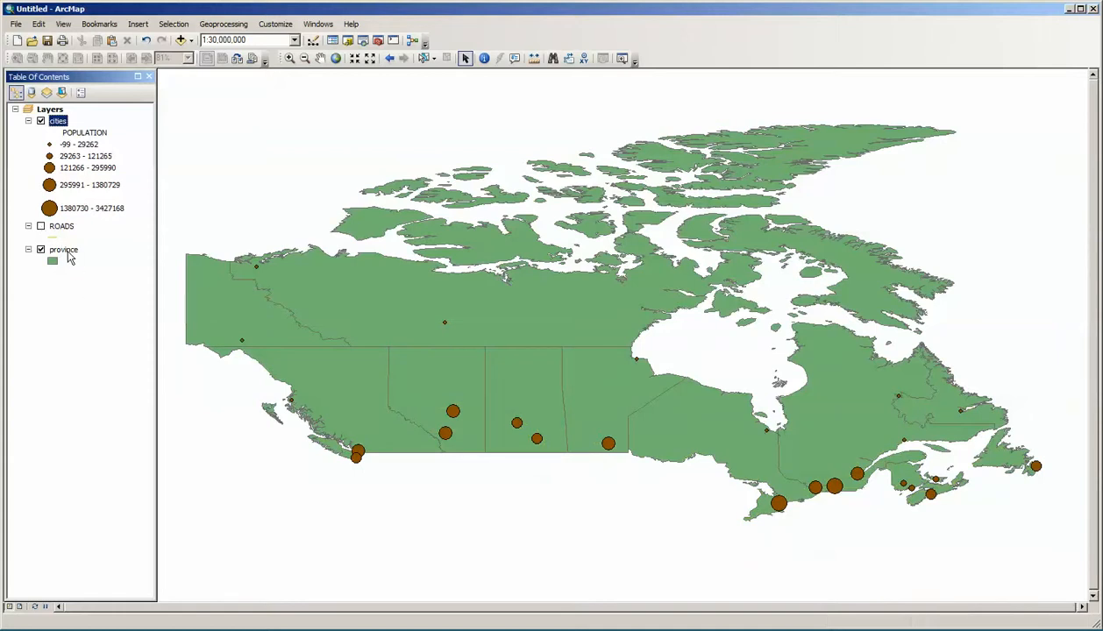
# Step: Apply graduated colors to the province layer with POP1991 as the value field and inspect the whole map
pyautogui.rightClick(69, 252)
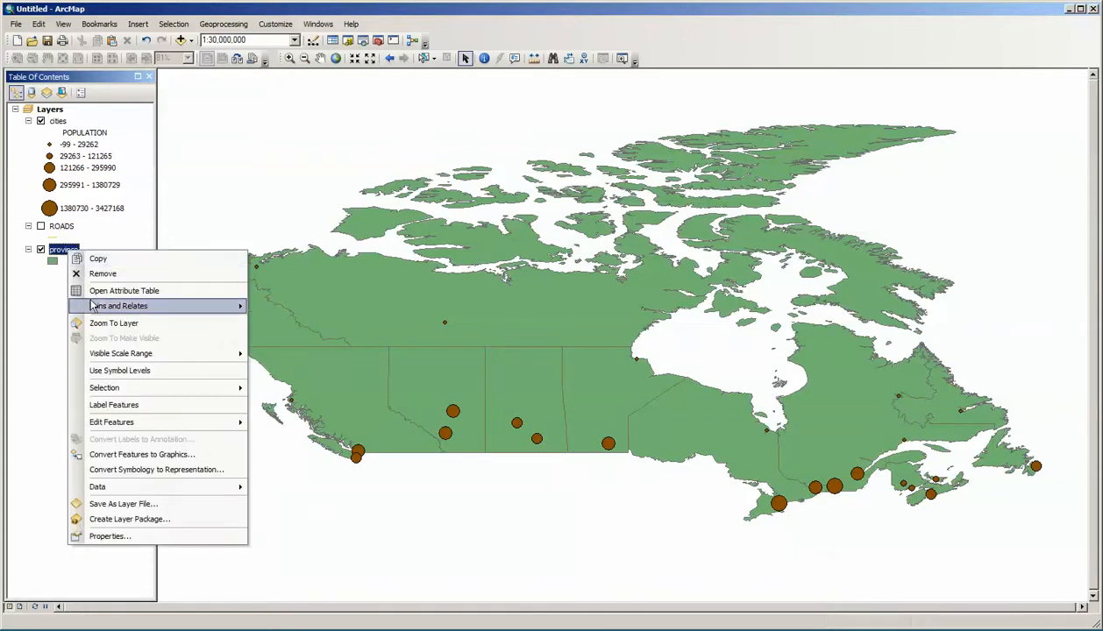
pyautogui.click(154, 536)
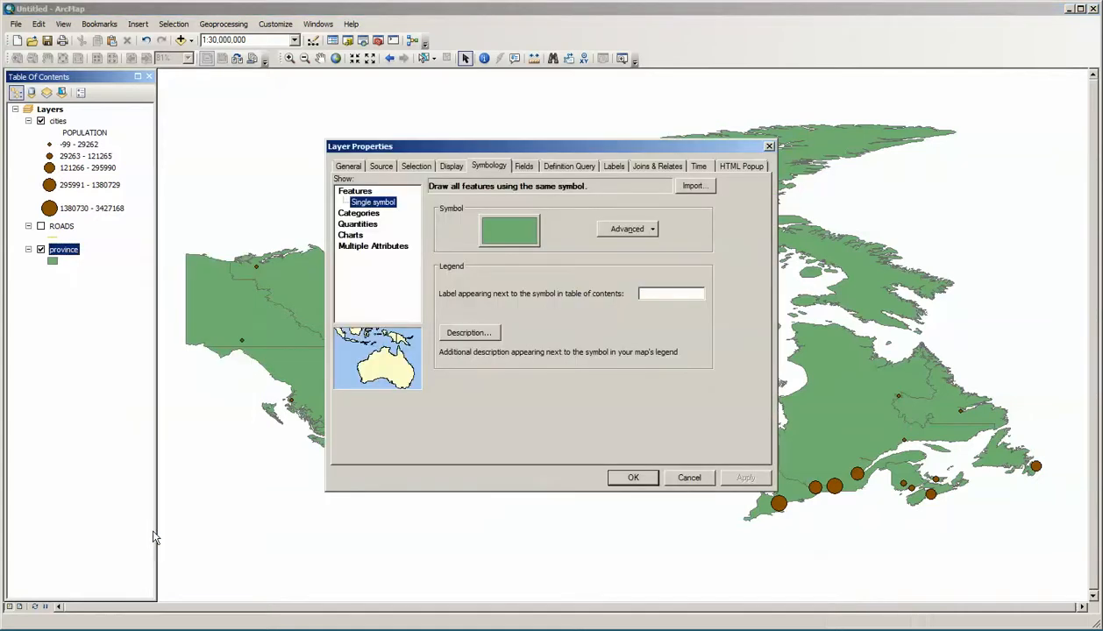
pyautogui.click(373, 226)
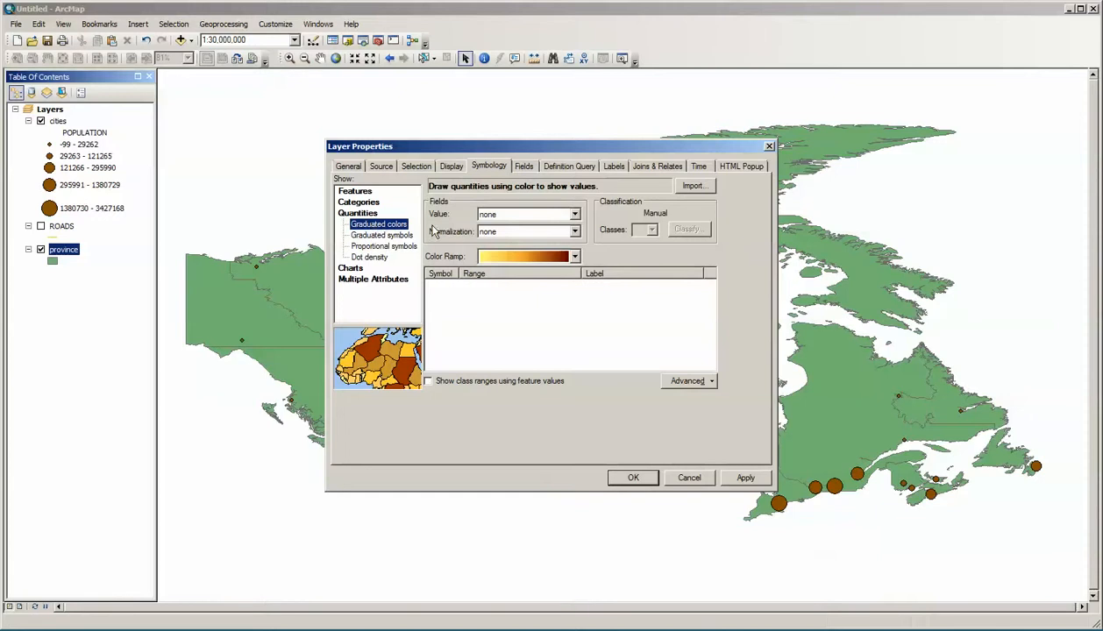
pyautogui.click(574, 214)
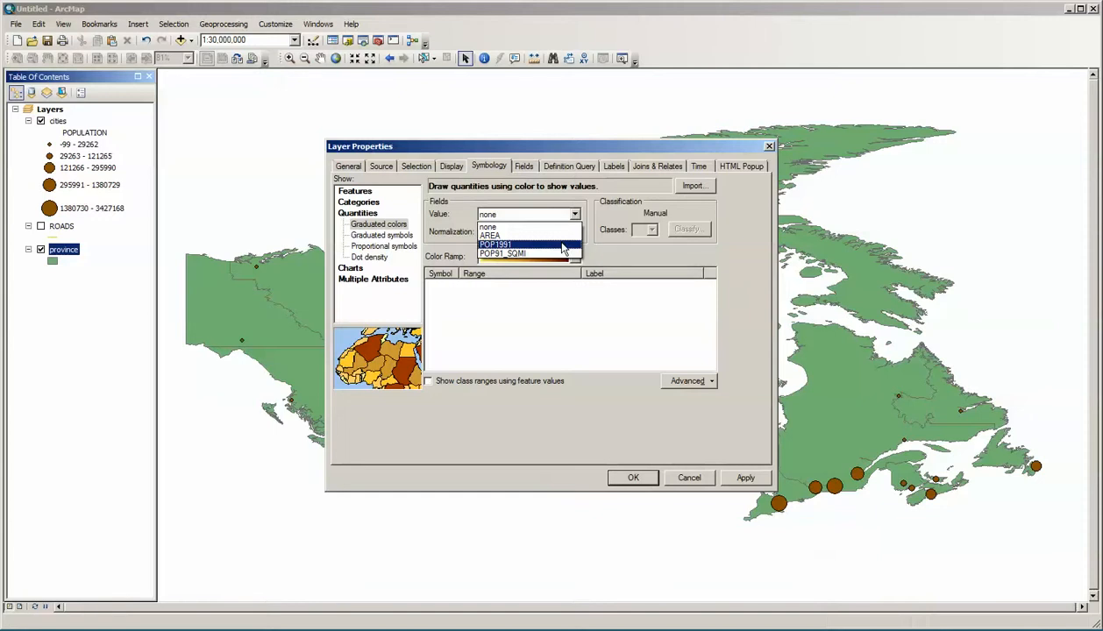
pyautogui.click(563, 248)
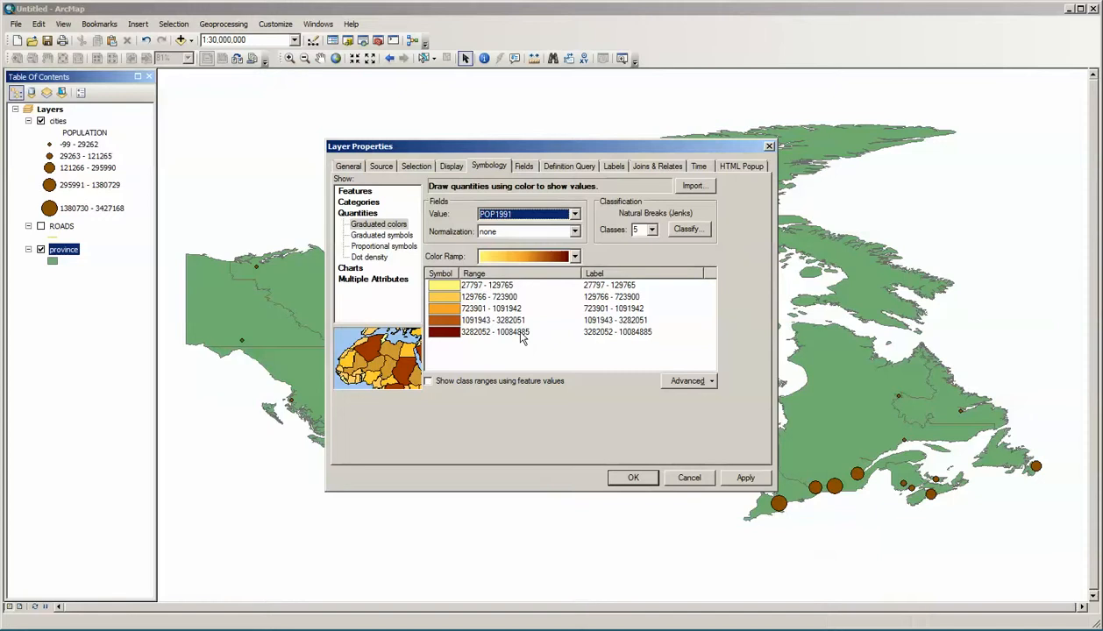
pyautogui.doubleClick(609, 333)
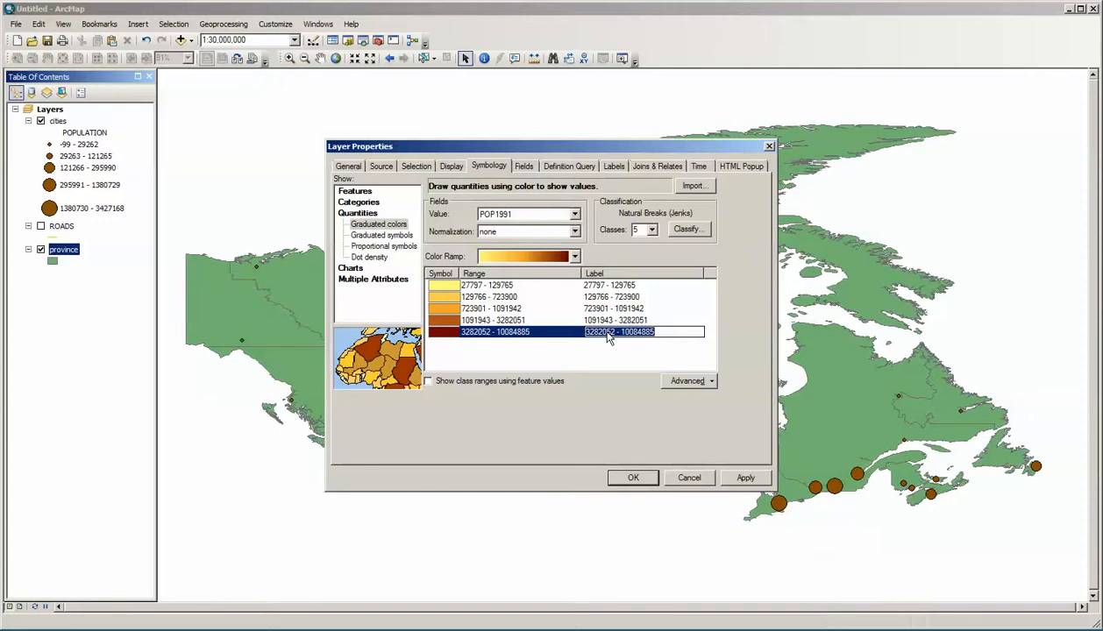
pyautogui.click(577, 347)
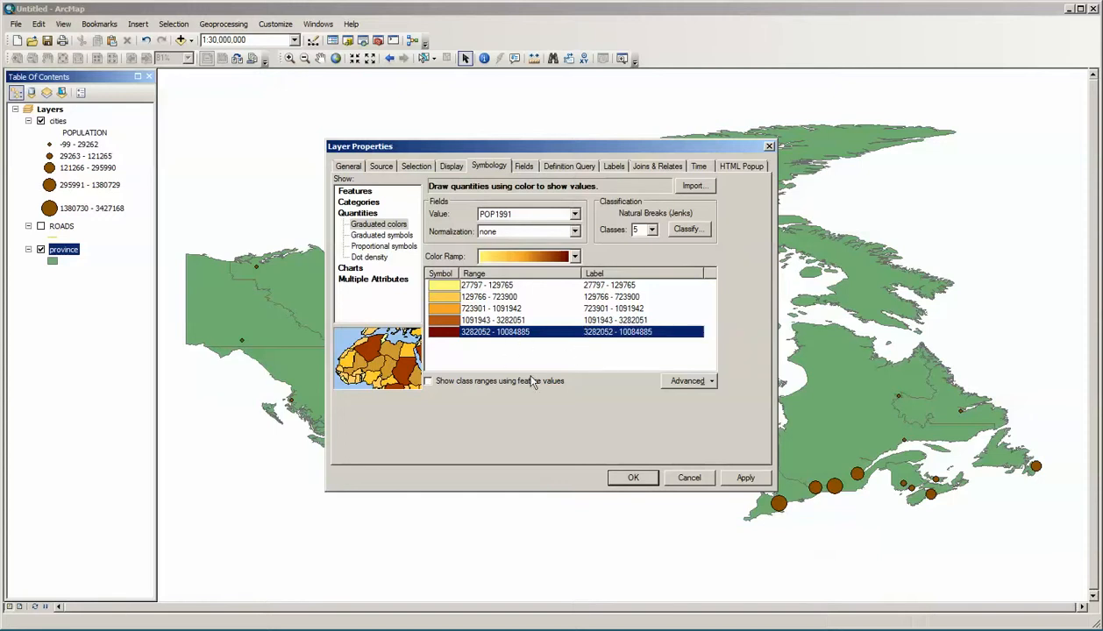
pyautogui.click(741, 478)
pyautogui.moveTo(544, 149); pyautogui.dragTo(1102, 119)
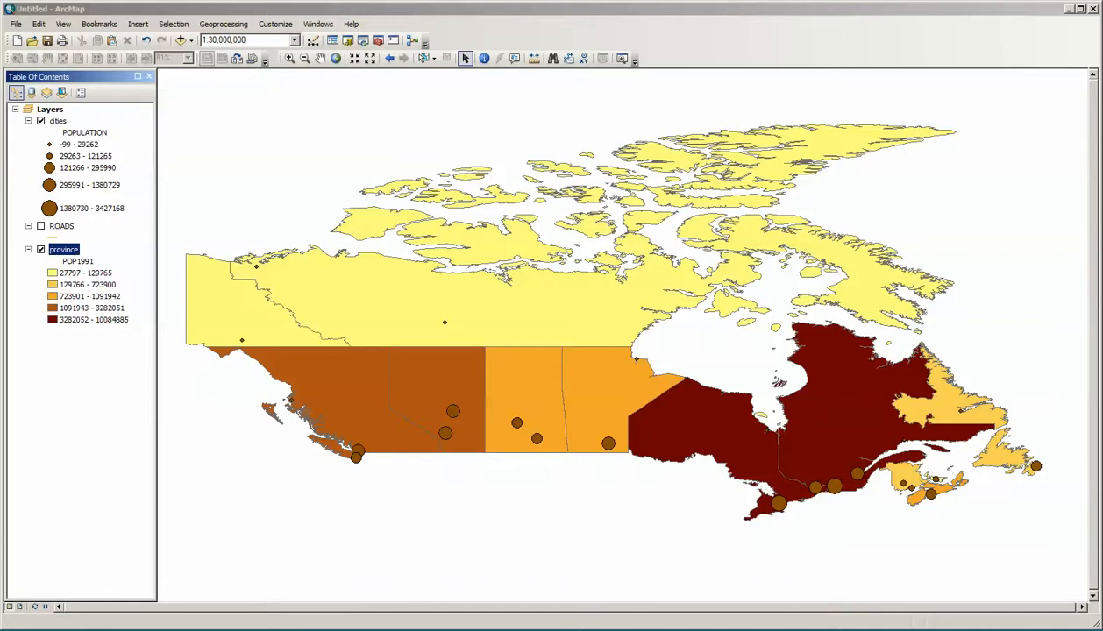
pyautogui.moveTo(1102, 106); pyautogui.dragTo(618, 154)
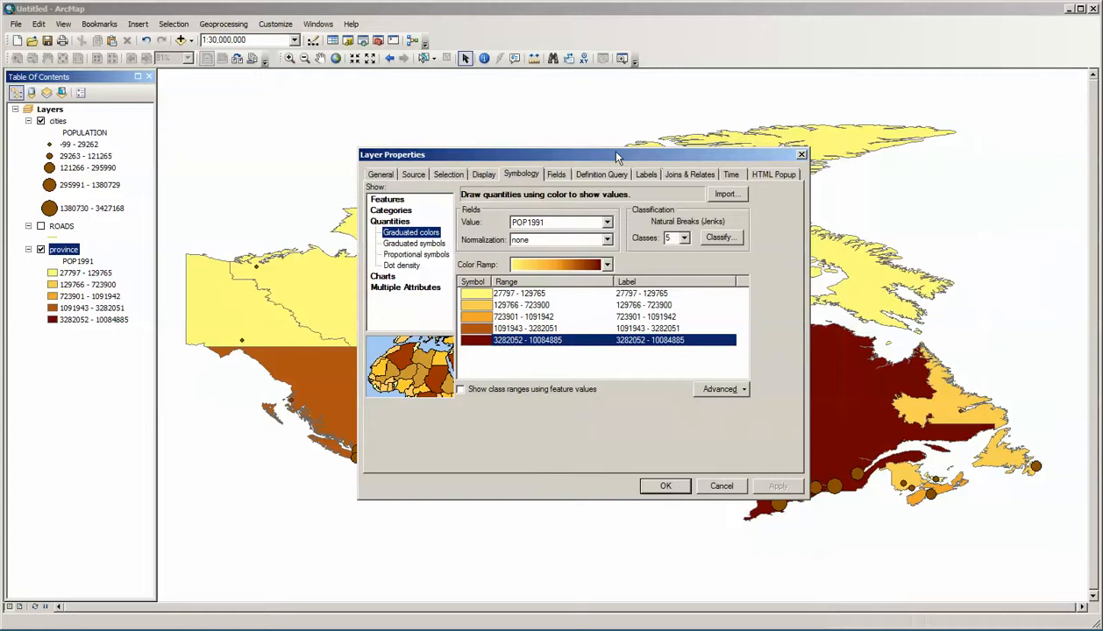
# Step: Turn Graphic View off for the province layer's color ramps, showing them by name, and turn it on again
pyautogui.rightClick(607, 269)
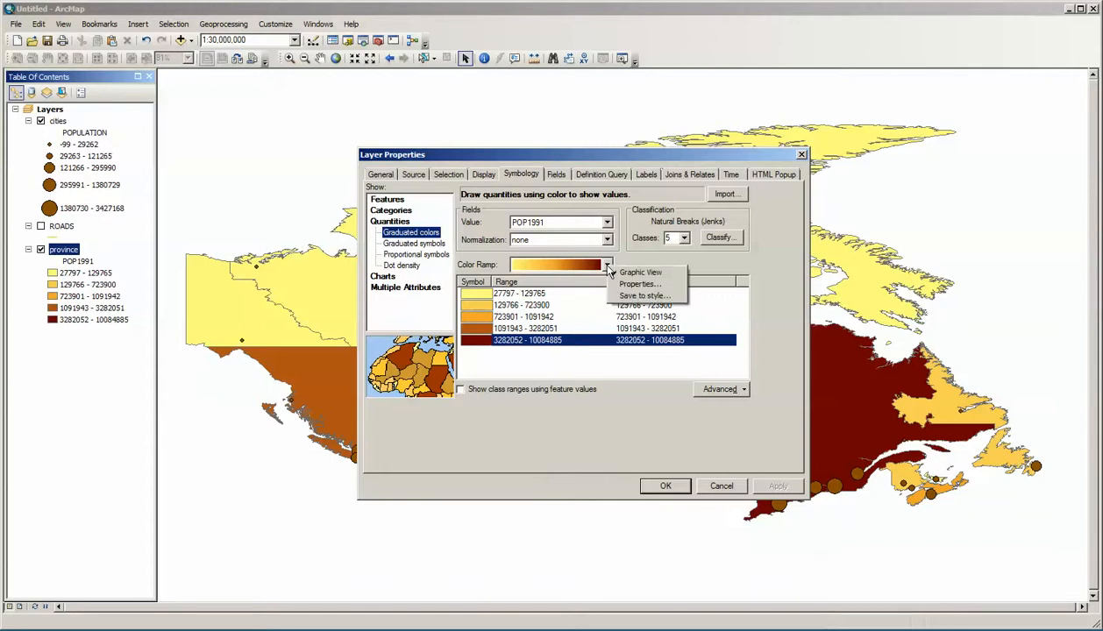
pyautogui.click(624, 275)
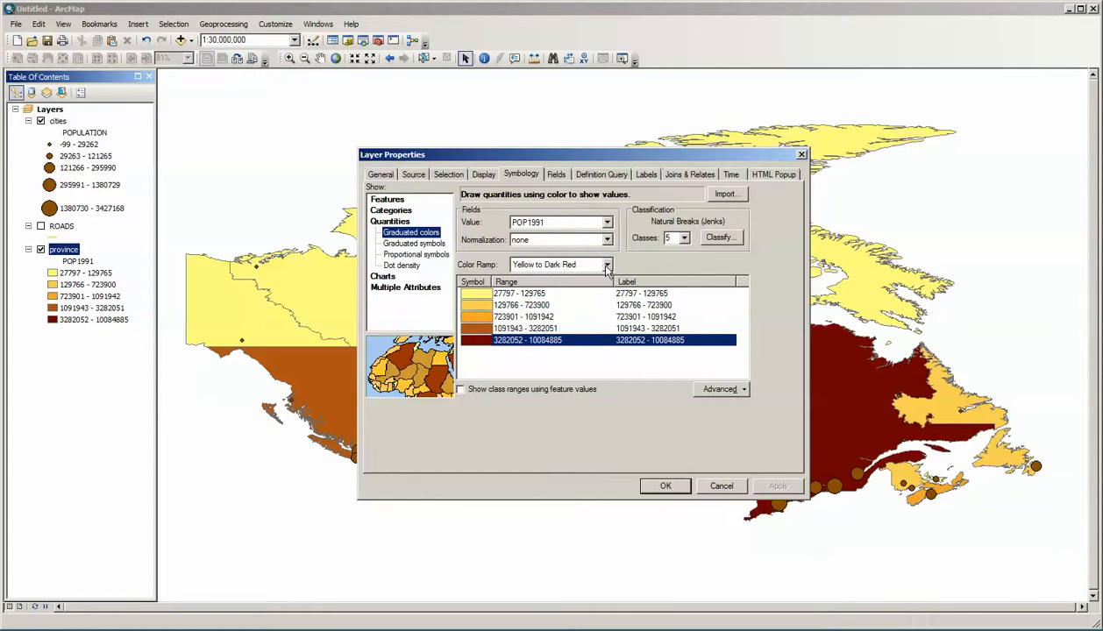
pyautogui.rightClick(606, 270)
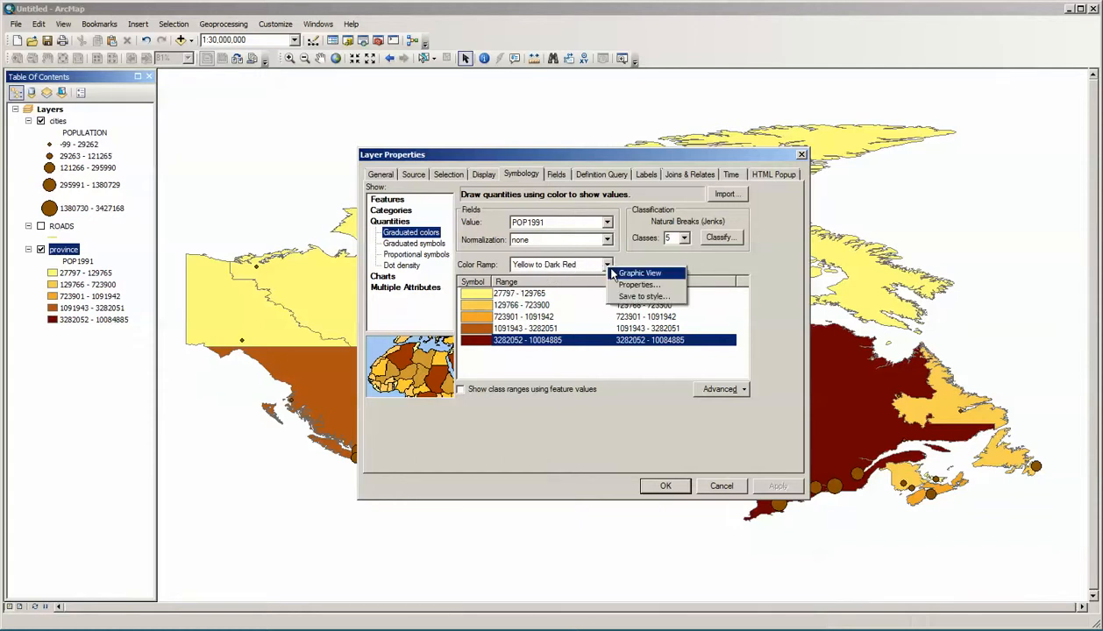
pyautogui.click(616, 274)
# Step: Apply the green-to-cyan-to-blue color ramp to the province layer's population classes and inspect the recolored map
pyautogui.click(607, 265)
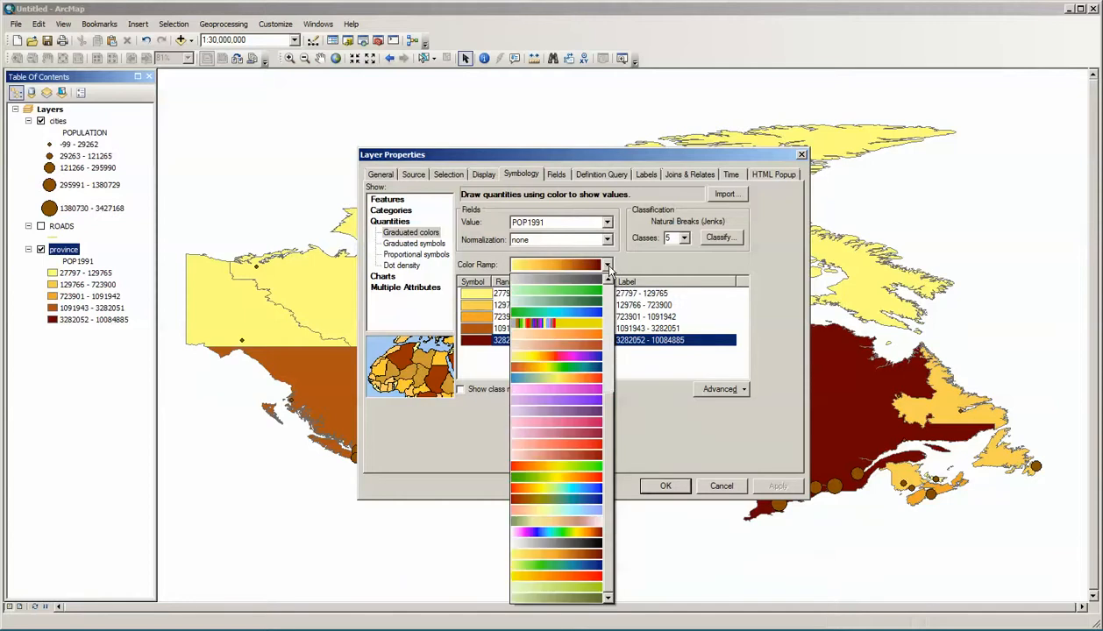
pyautogui.click(587, 318)
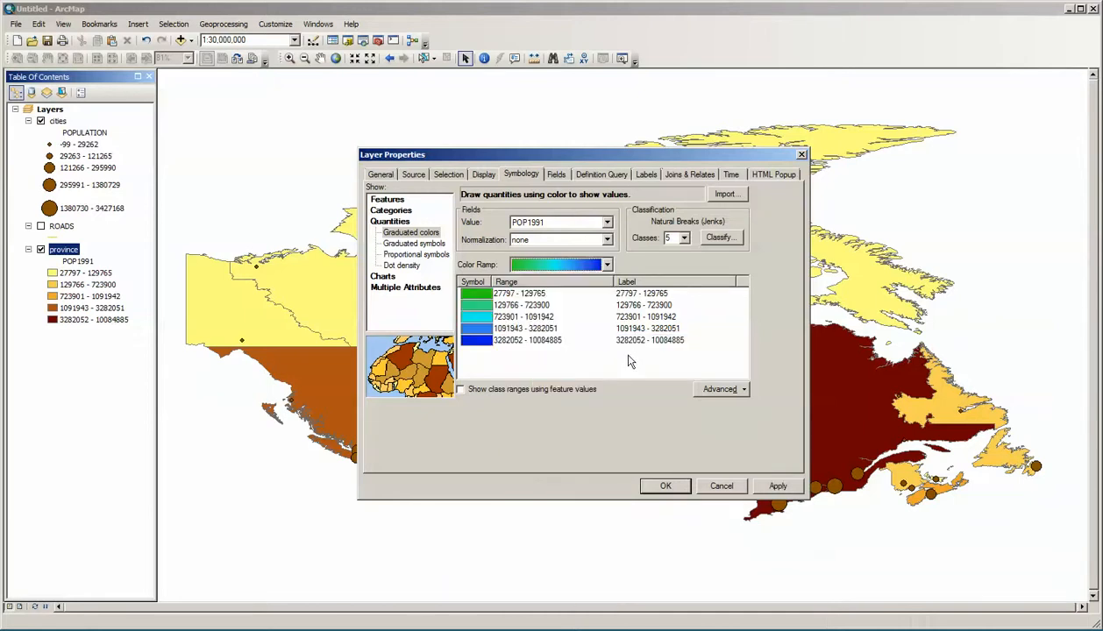
pyautogui.click(775, 487)
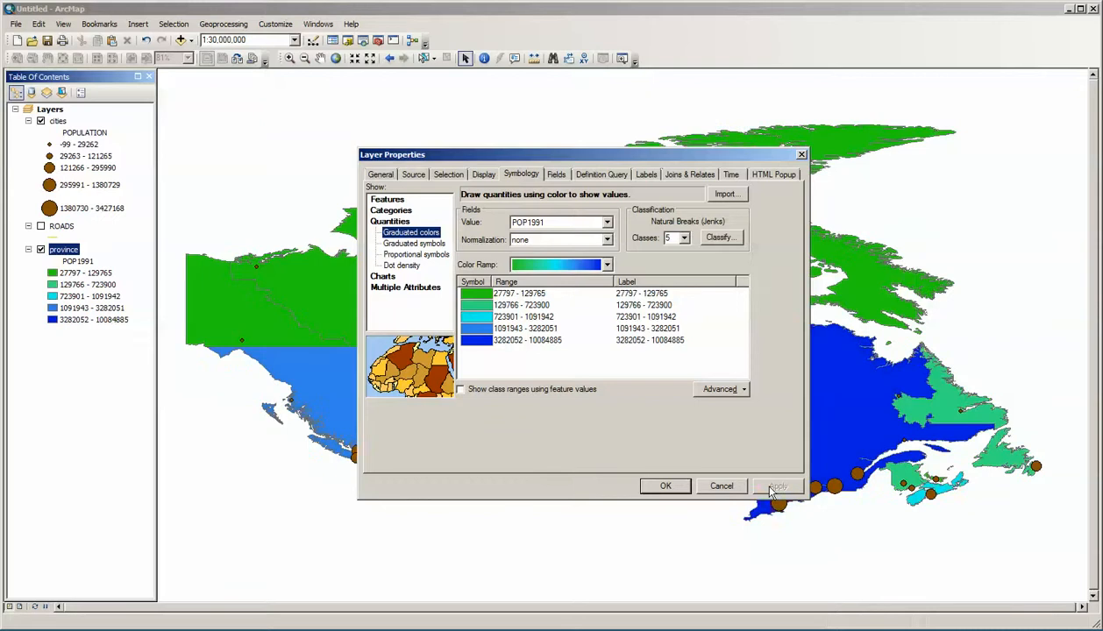
pyautogui.moveTo(608, 158); pyautogui.dragTo(1102, 210)
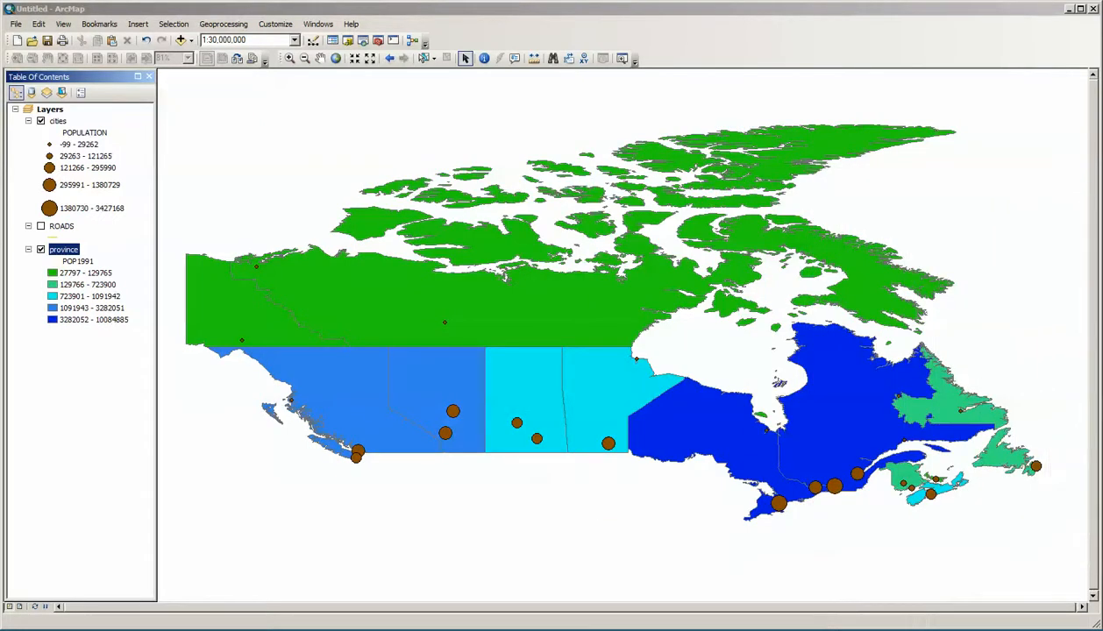